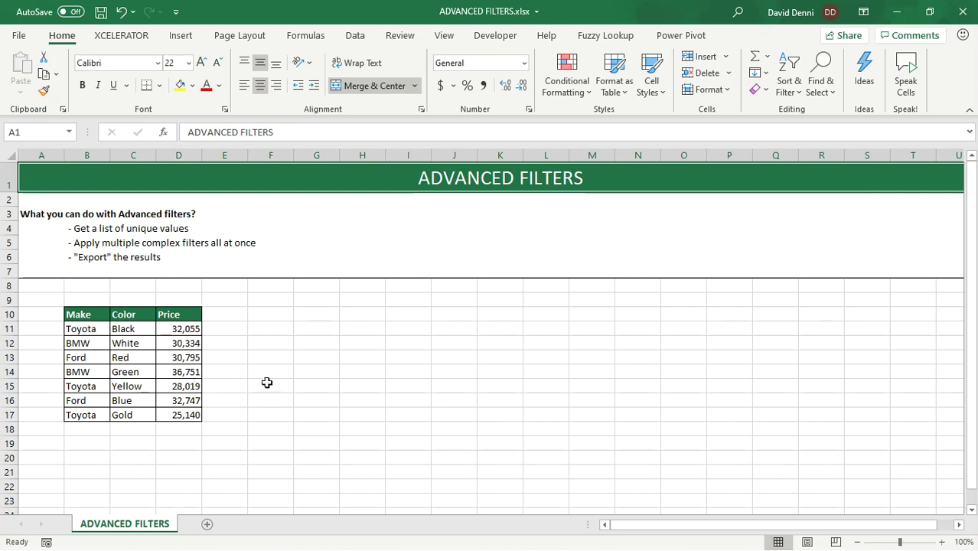
Enter the criteria headers Make in G10 and Price in H10.
left_click(318, 316)
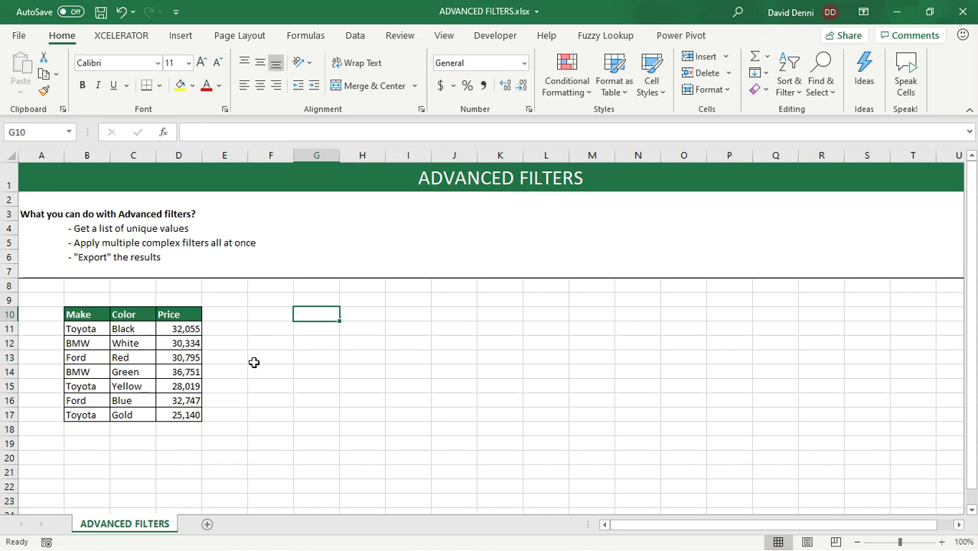
type("Make")
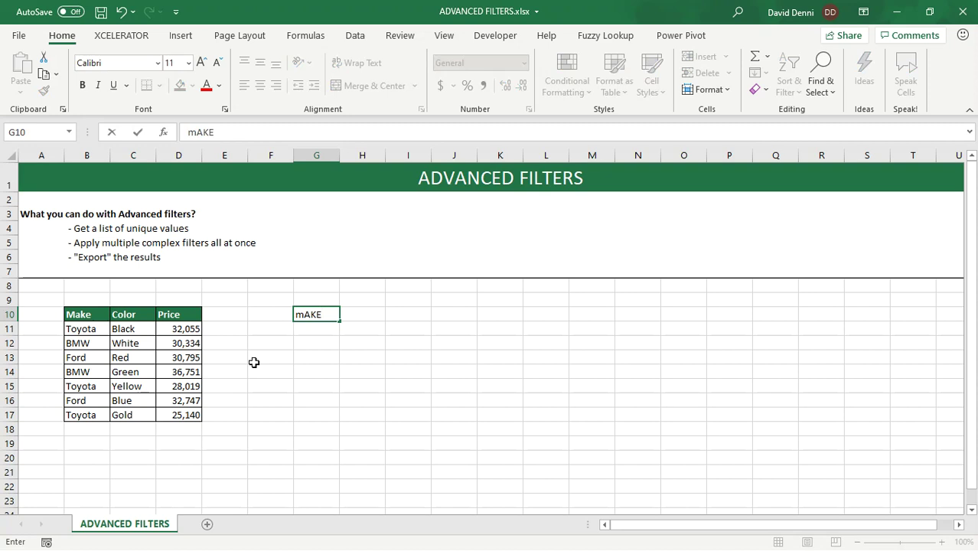
key("Tab")
type("Price")
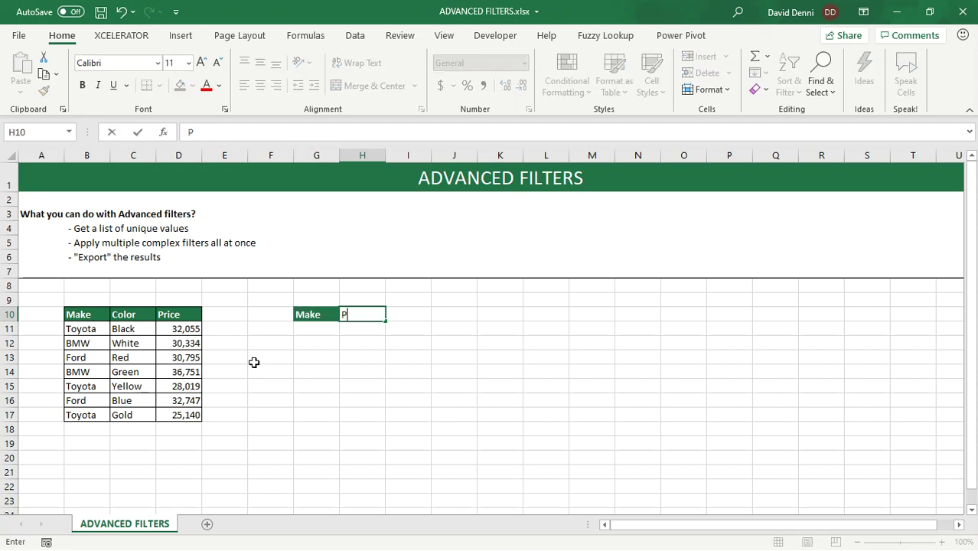
key("Return")
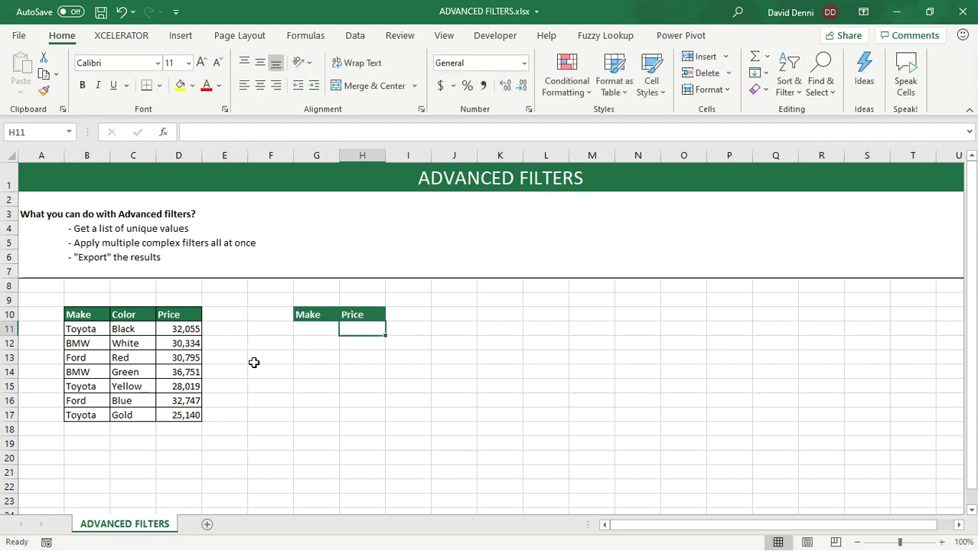
Fill the first criteria row below the headers with Toyota in G11 and <30000 in H11.
key("Left")
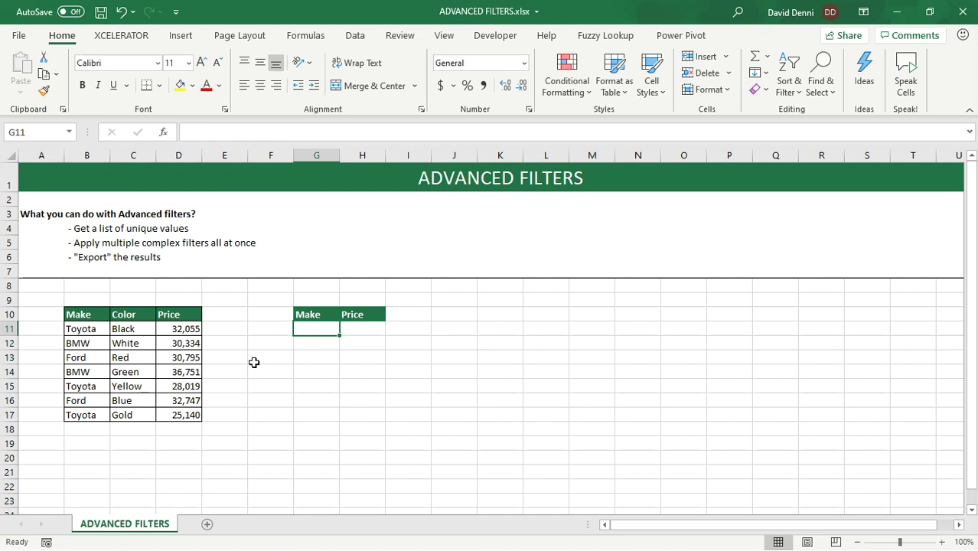
type("To")
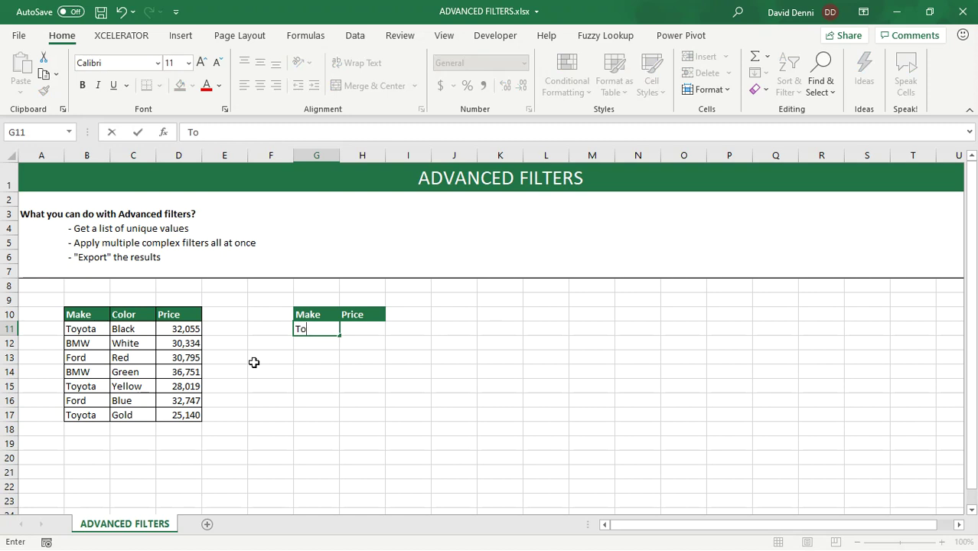
type("yota")
key("Tab")
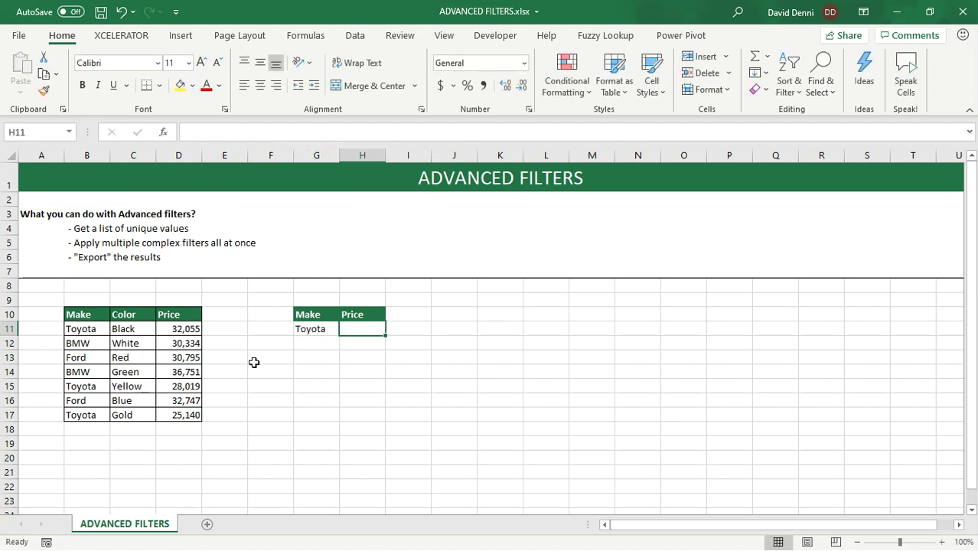
type("<")
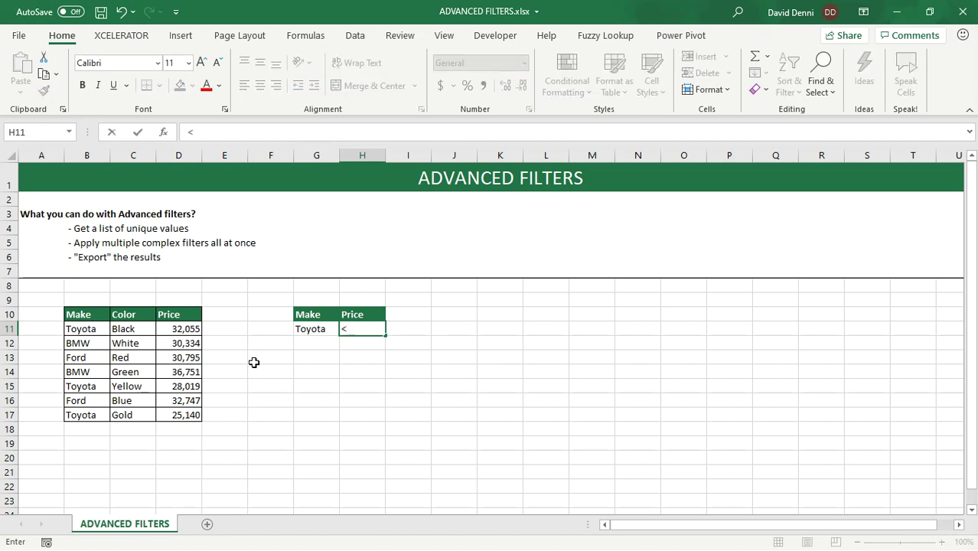
type("30000")
key("Return")
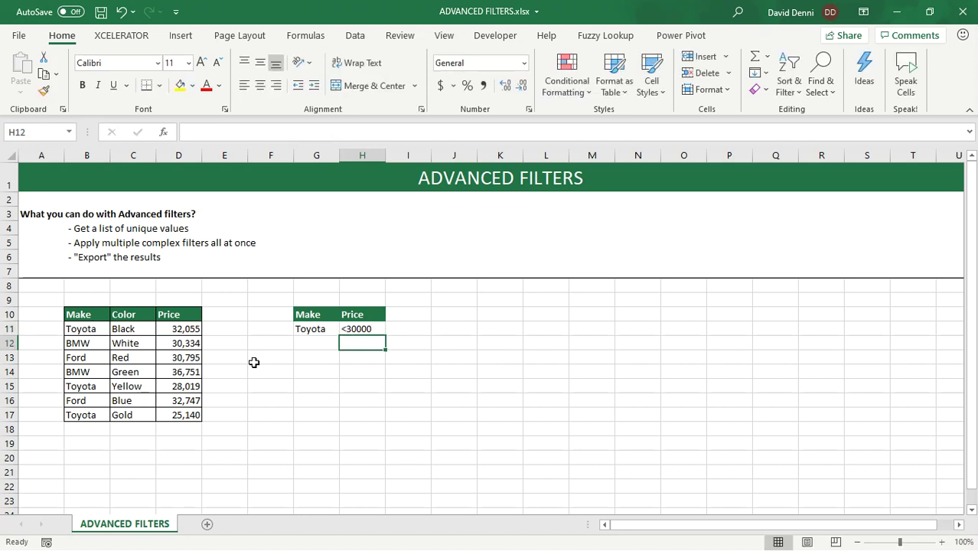
Start an Advanced Filter with list range B10:D17 and criteria range G10:H11.
left_click(278, 370)
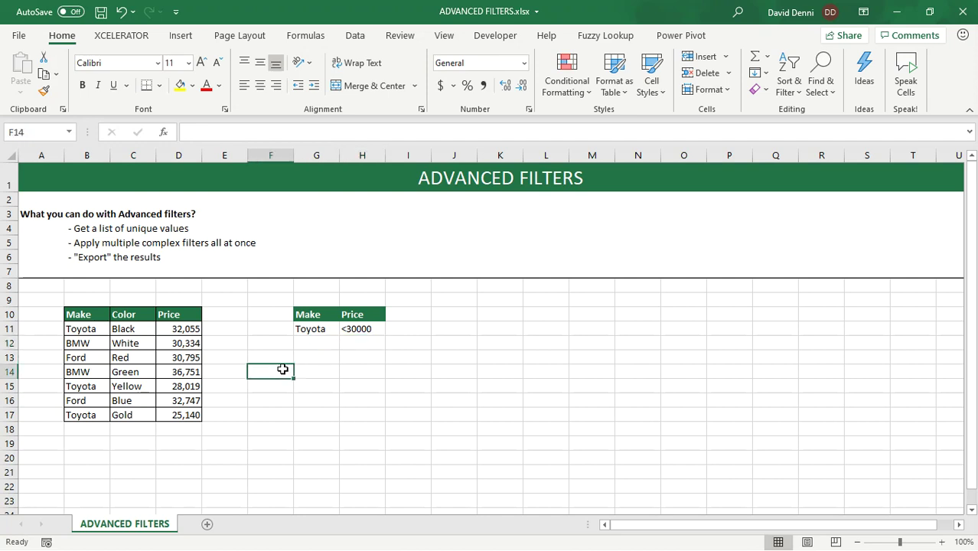
left_click(357, 40)
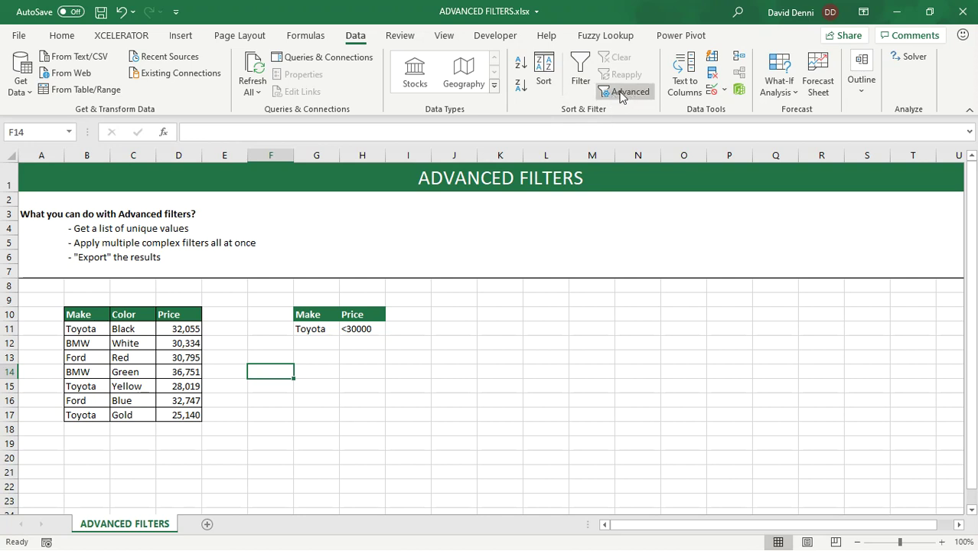
left_click(628, 93)
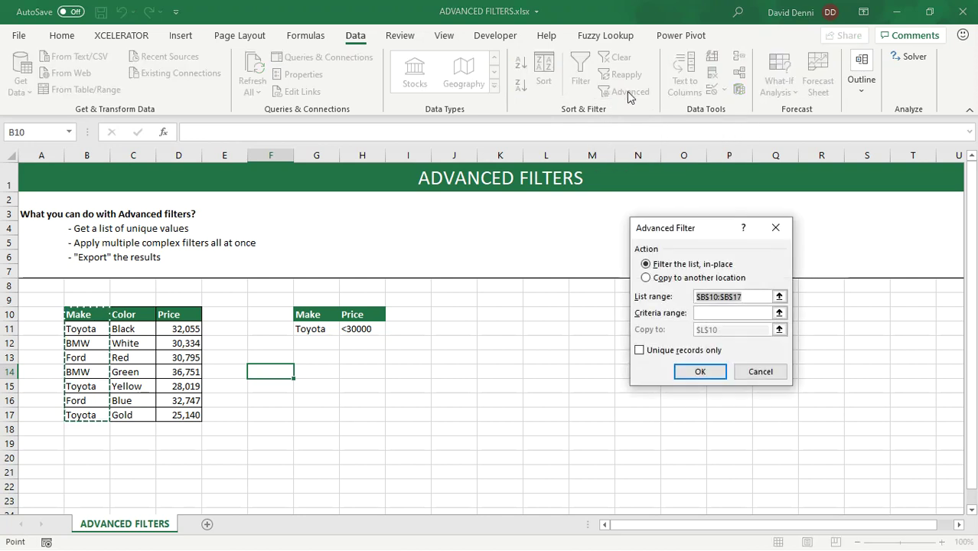
left_click_drag(681, 234, 498, 320)
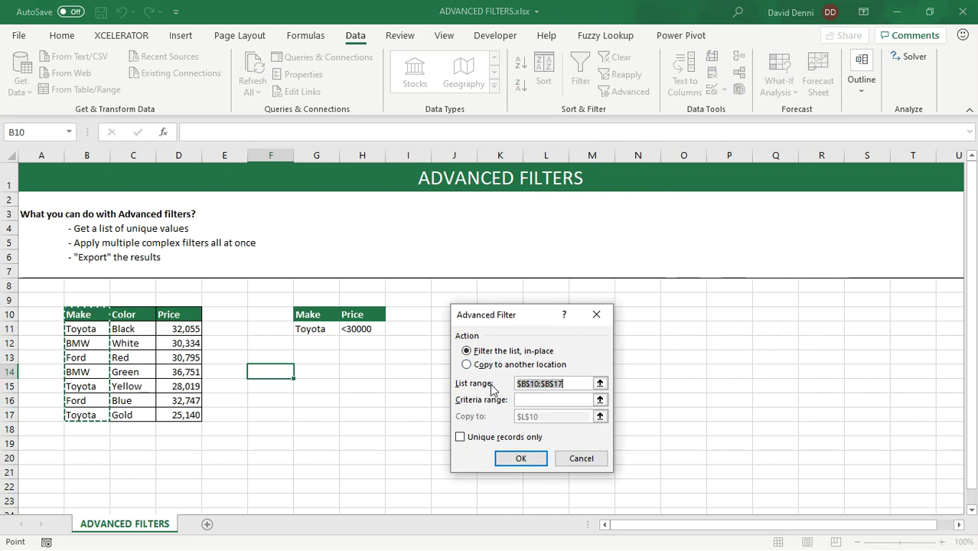
left_click_drag(103, 314, 182, 411)
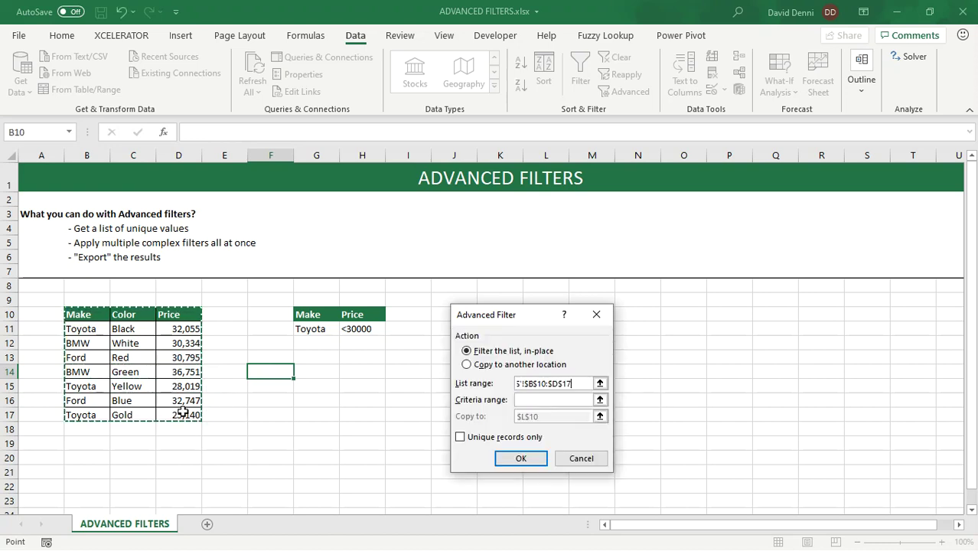
left_click(529, 399)
left_click_drag(304, 314, 349, 326)
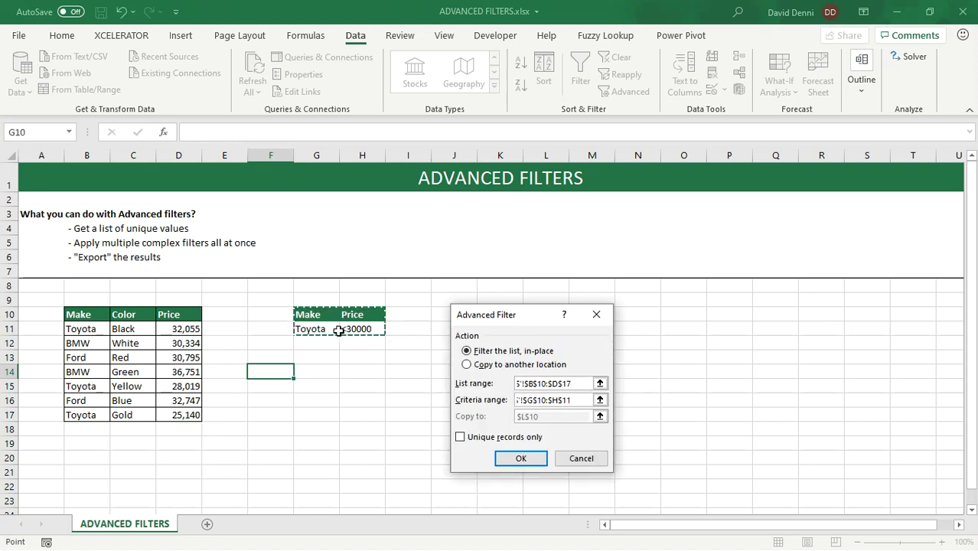
Choose to copy the filtered records to another location, set the destination to G13, and run the filter.
left_click(484, 367)
left_click_drag(594, 415, 480, 421)
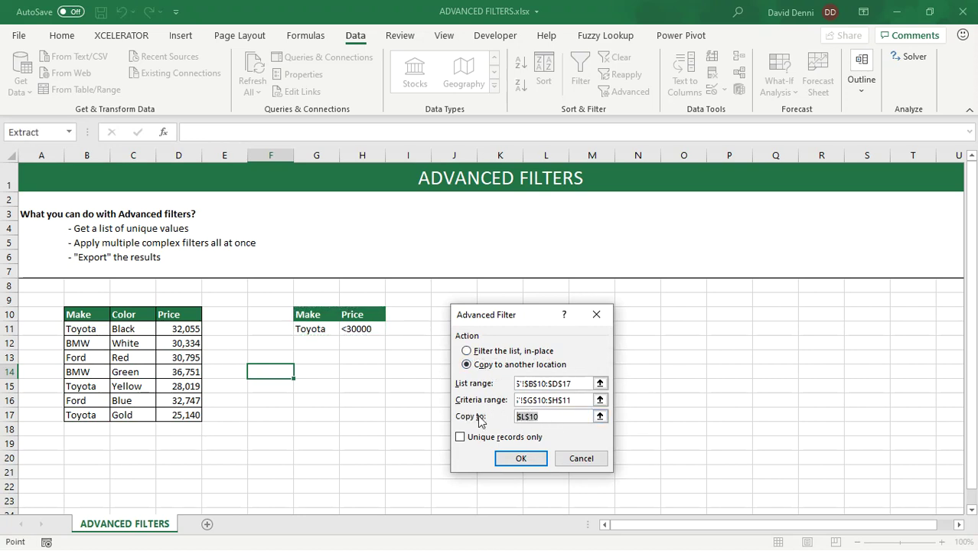
left_click(307, 357)
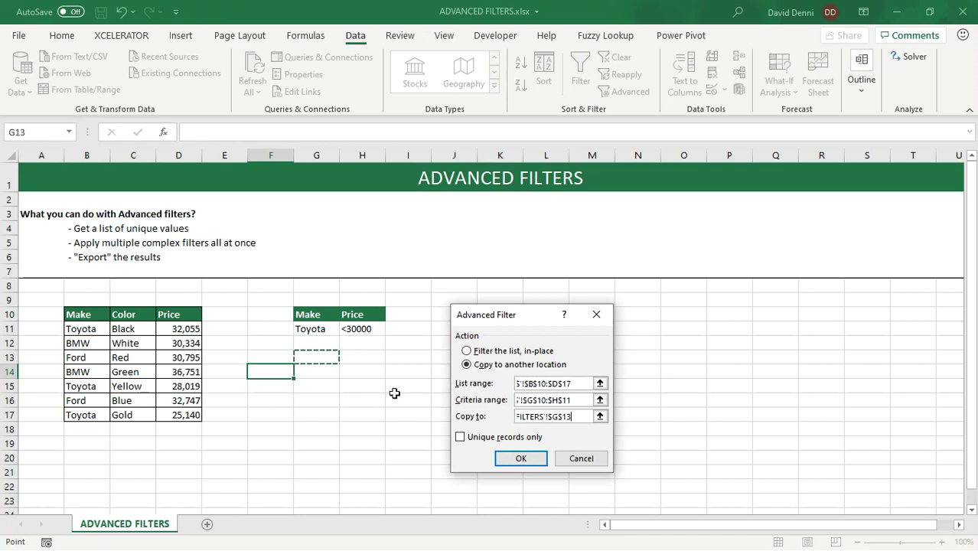
left_click(513, 457)
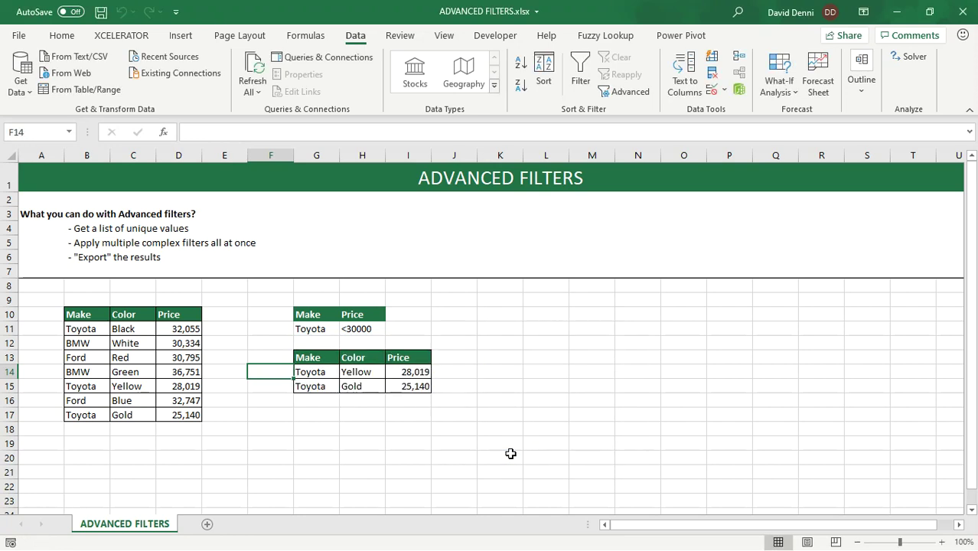
left_click(510, 448)
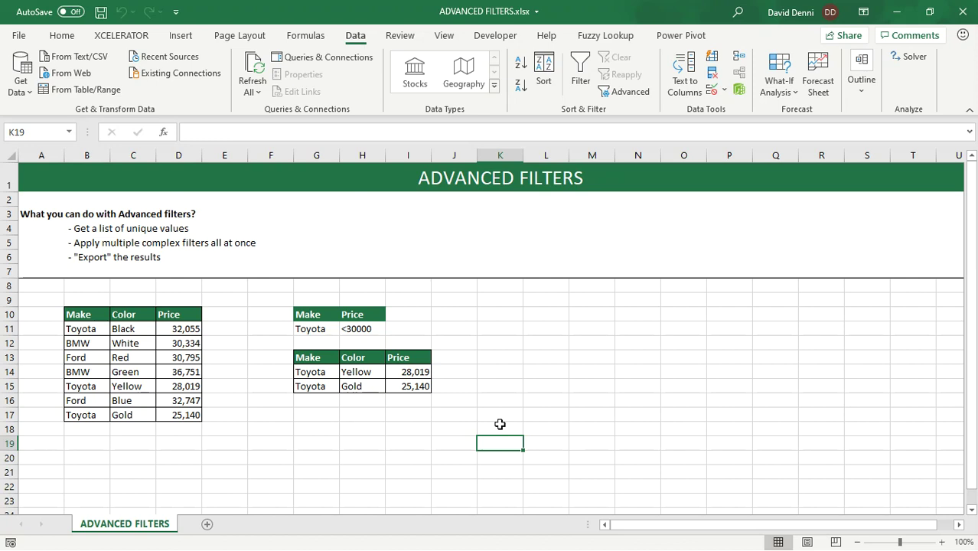
Clear both contents and formatting from the extracted results in G13:I15.
left_click_drag(302, 356, 403, 383)
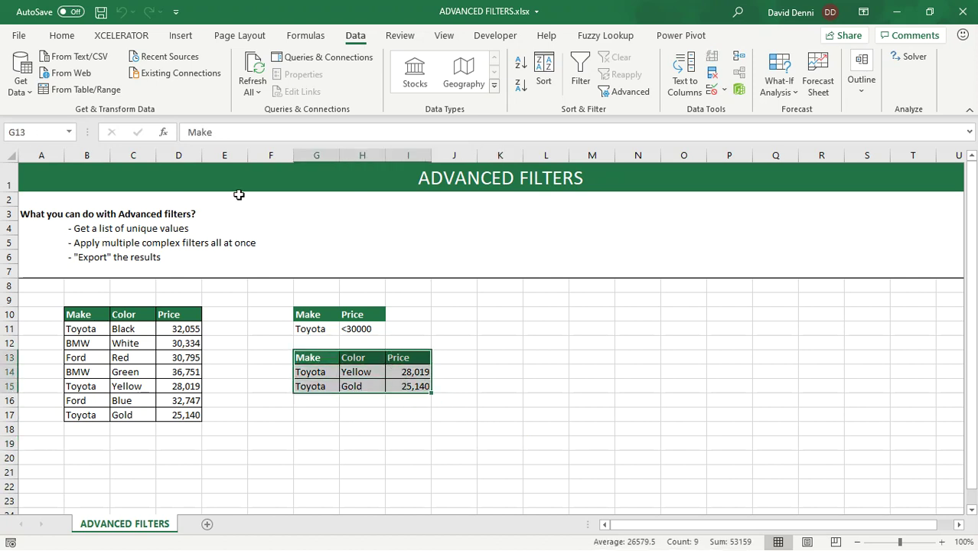
left_click(62, 35)
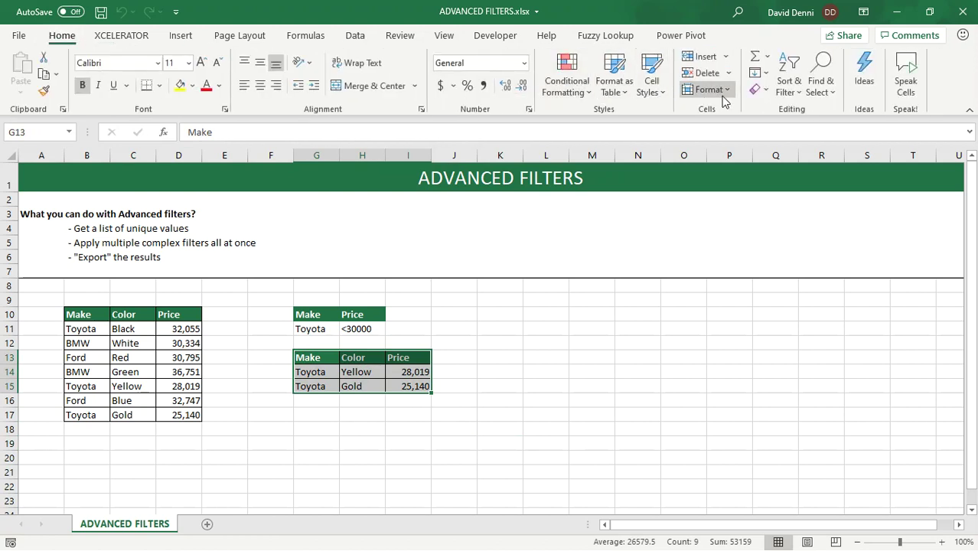
left_click(760, 90)
key("Escape")
left_click(638, 400)
Add a second criteria row with BMW in G12 and <35000 in H12.
left_click(316, 345)
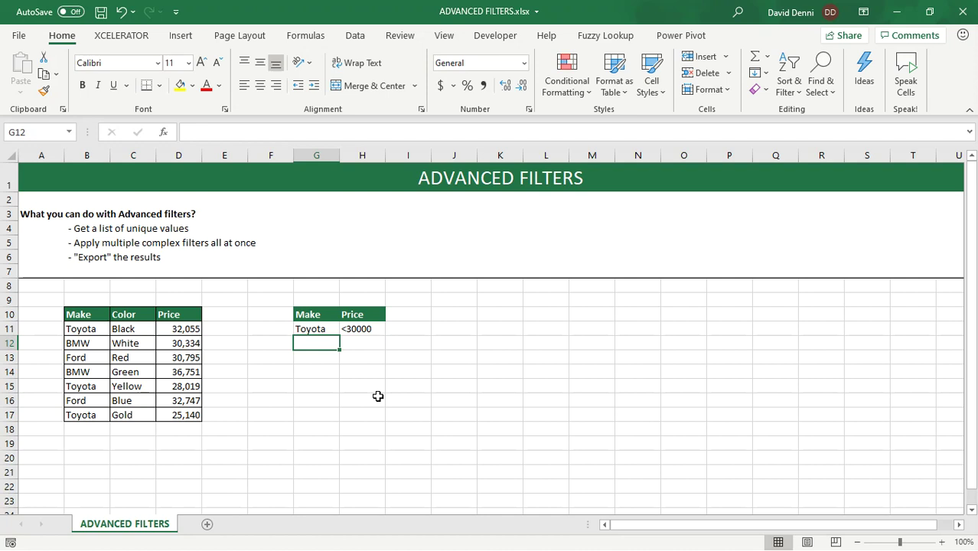
type("BMW")
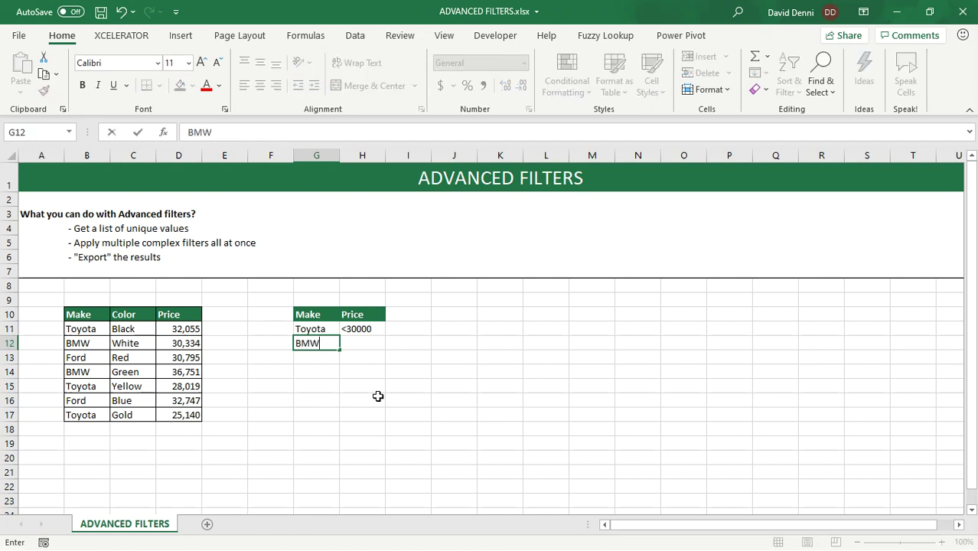
key("Tab")
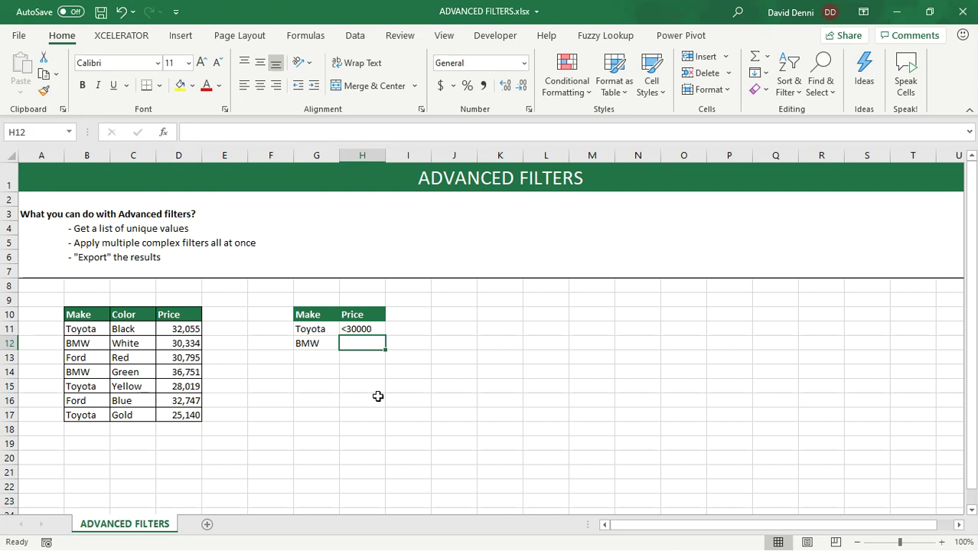
type("<35000")
key("Return")
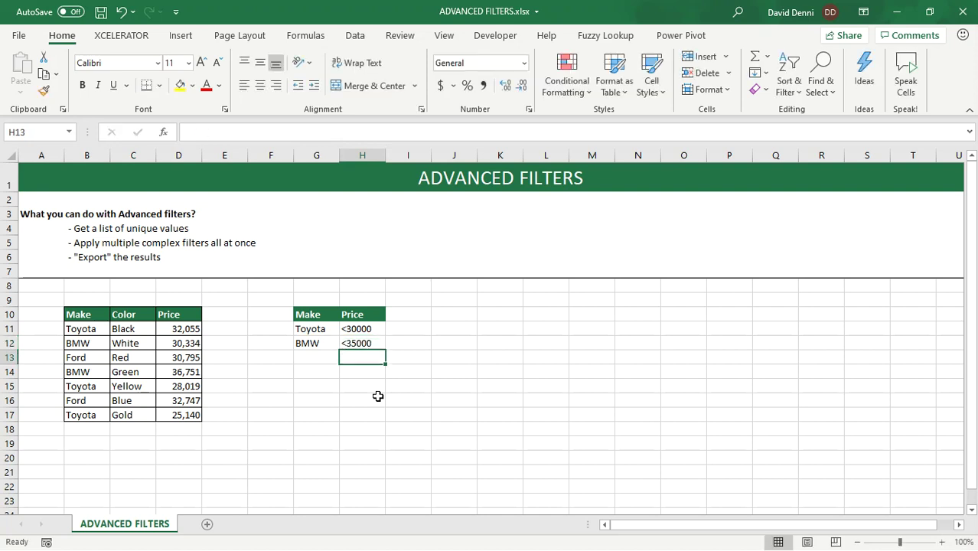
left_click(448, 395)
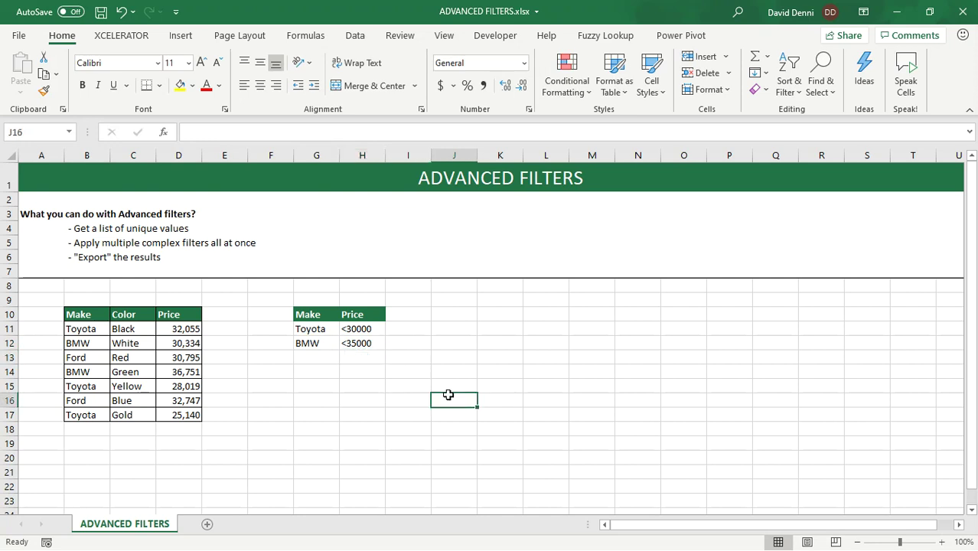
Start an Advanced Filter with list range B10:D17 and the criteria range extended to G10:H12.
left_click(361, 39)
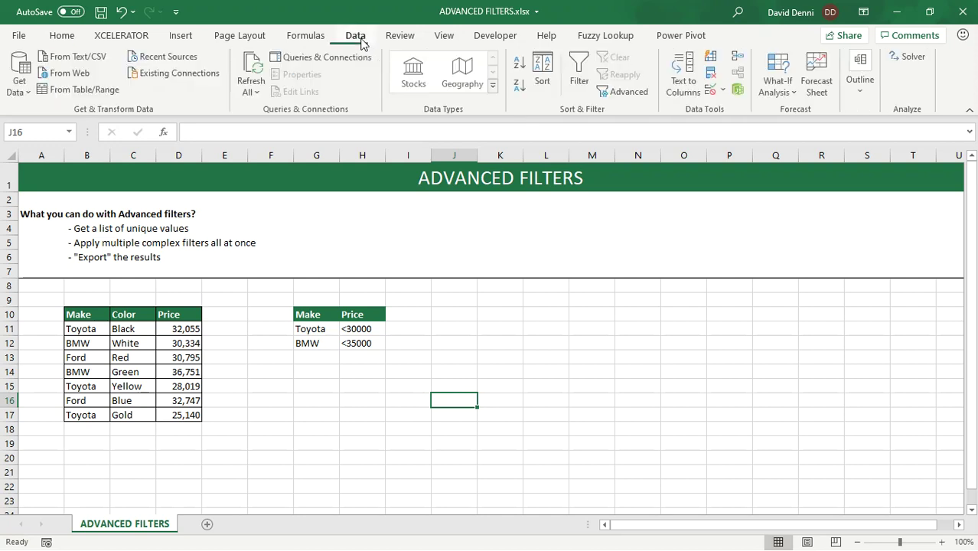
left_click(629, 92)
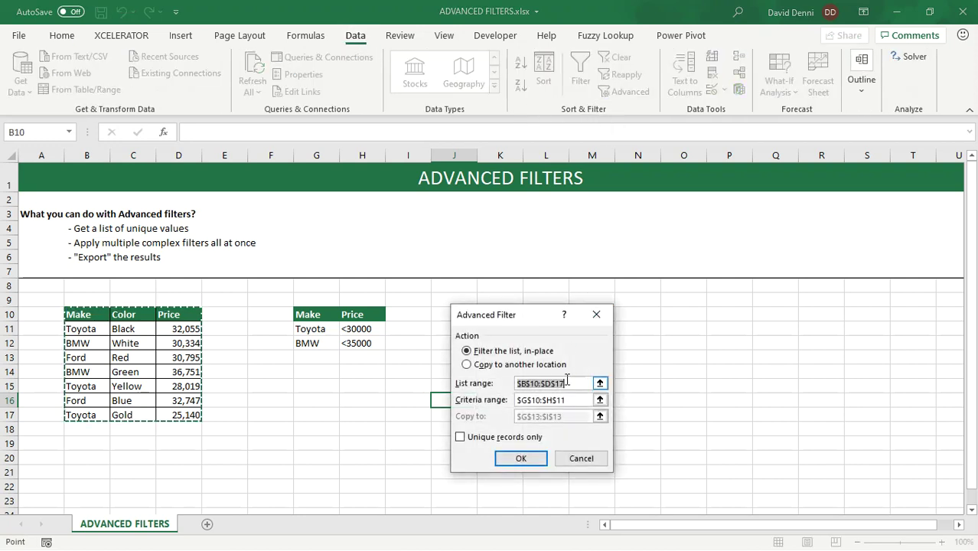
left_click_drag(582, 384, 510, 384)
left_click_drag(78, 308, 197, 413)
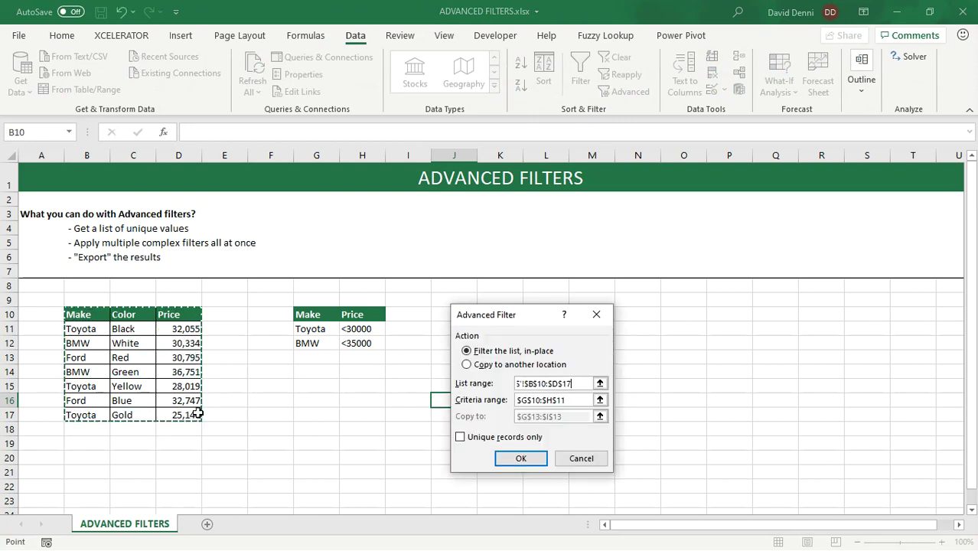
left_click_drag(573, 400, 511, 406)
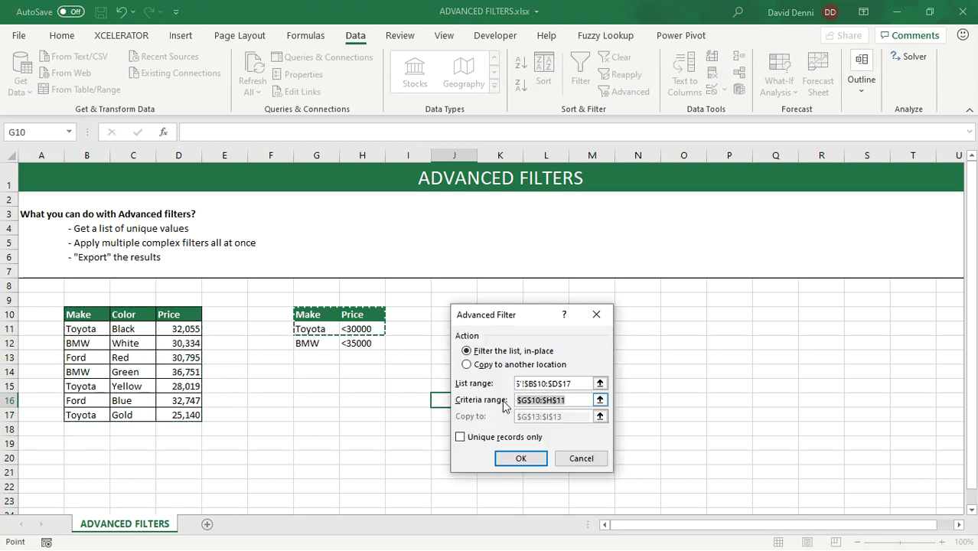
left_click_drag(303, 313, 358, 343)
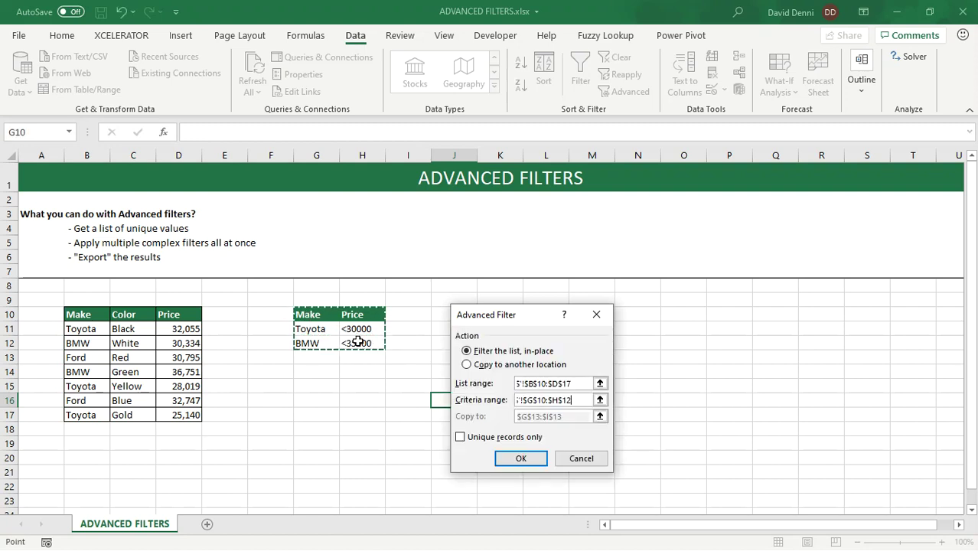
Set the filter to copy its results to another location starting at G14, and run it.
left_click(487, 365)
left_click(579, 417)
left_click(316, 373)
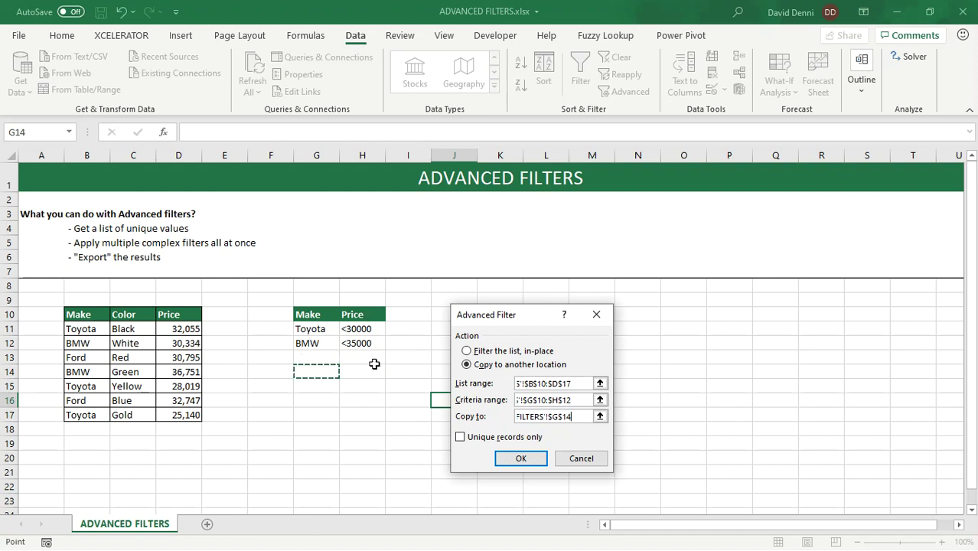
left_click(516, 460)
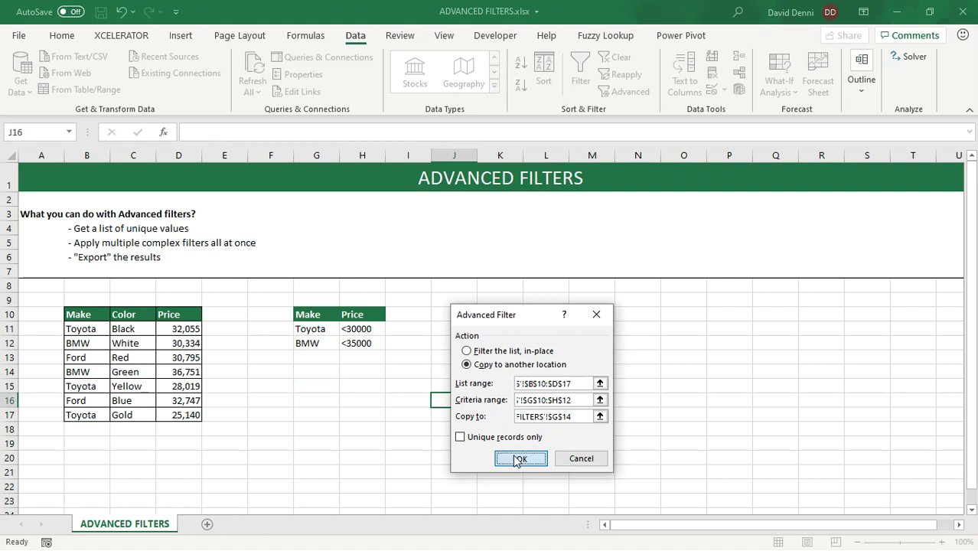
left_click(556, 434)
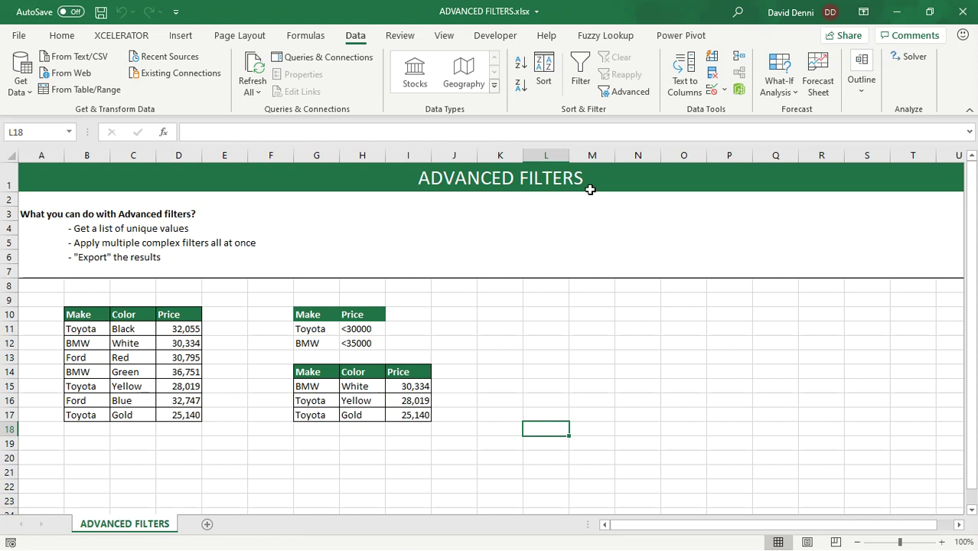
Start an Advanced Filter with only the Make column B10:B17 as list range and an empty criteria range.
left_click(624, 94)
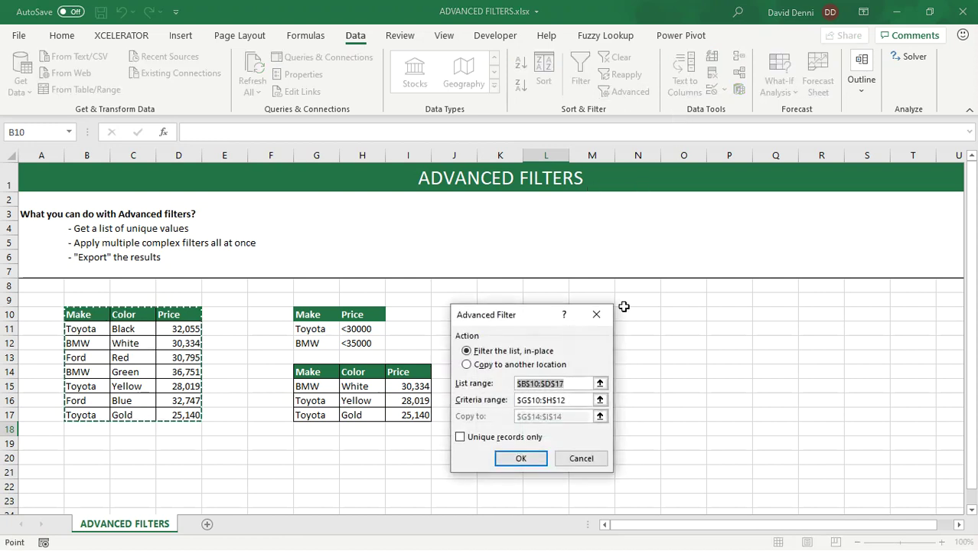
left_click_drag(581, 383, 483, 378)
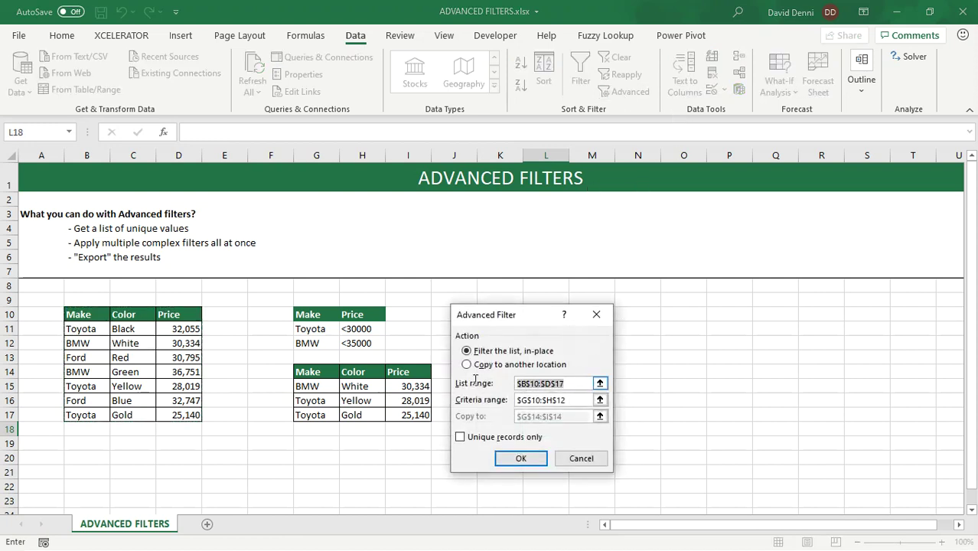
left_click_drag(72, 314, 83, 415)
left_click_drag(581, 399, 487, 395)
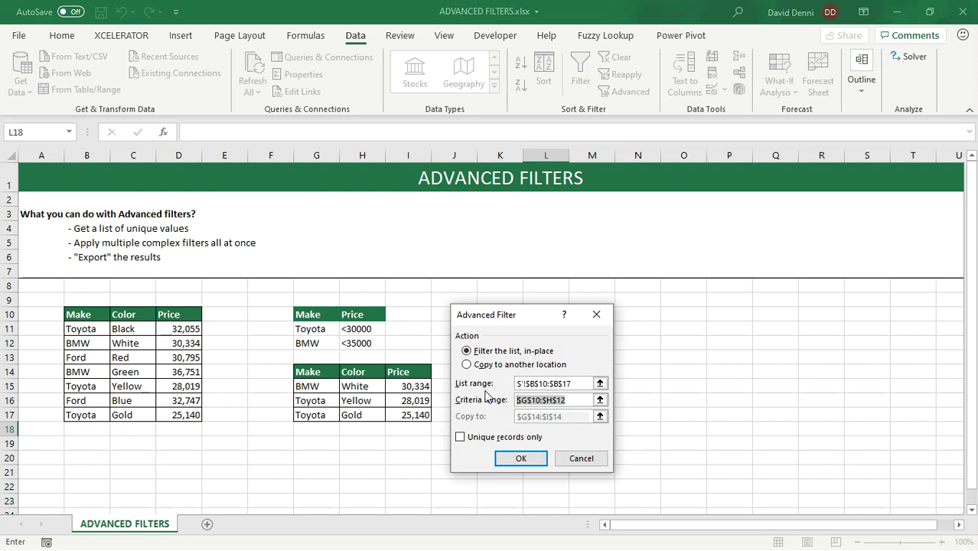
key("BackSpace")
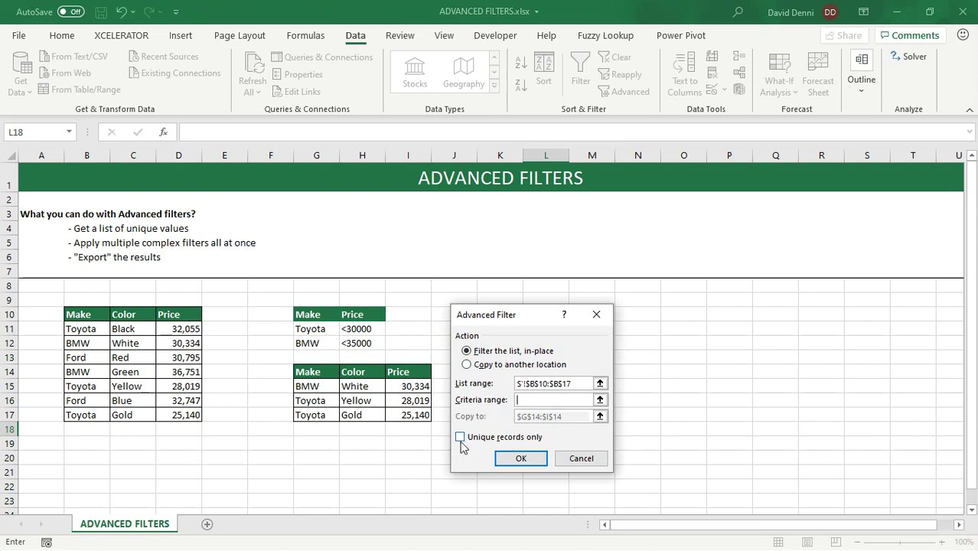
Limit the filter to unique records, set it to copy the results to L10, and run it.
left_click(461, 440)
left_click(487, 367)
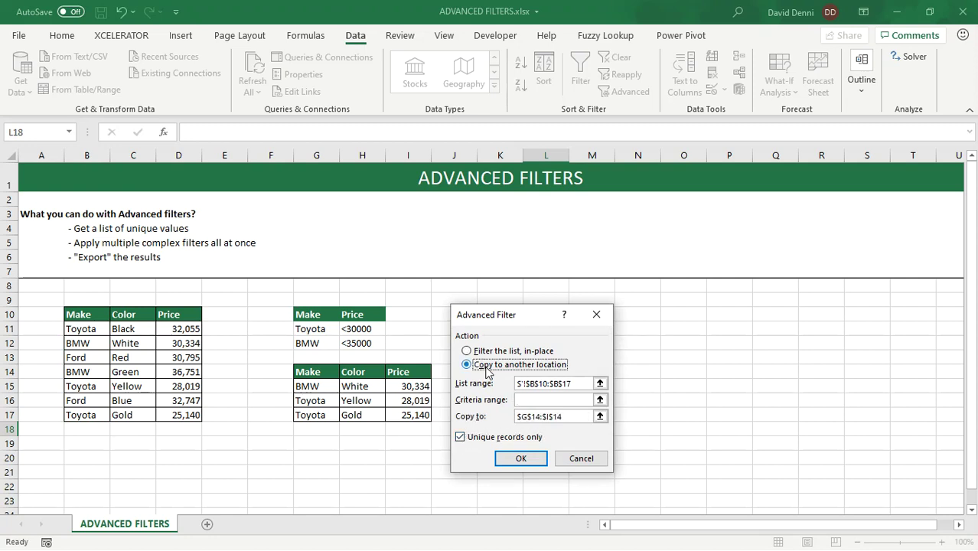
left_click(566, 416)
left_click_drag(495, 320, 721, 335)
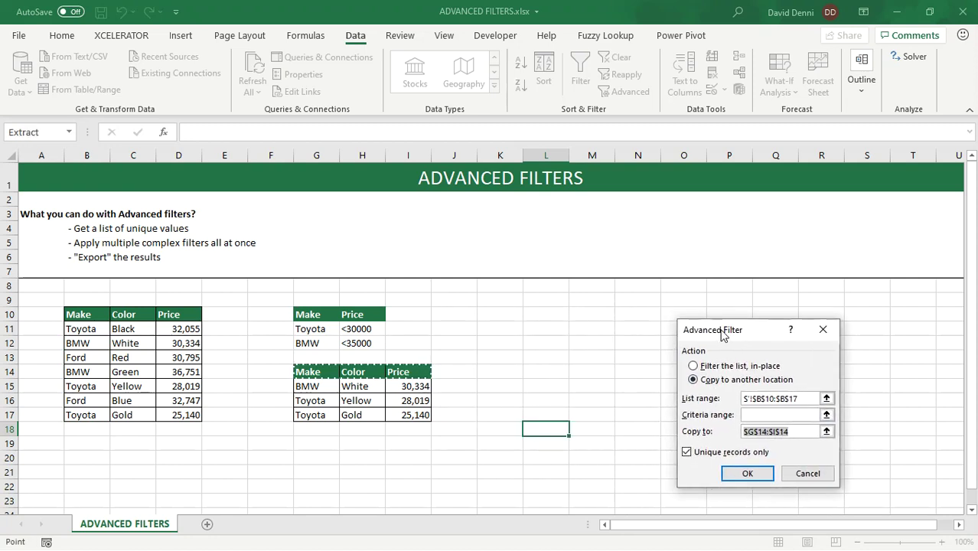
left_click(538, 314)
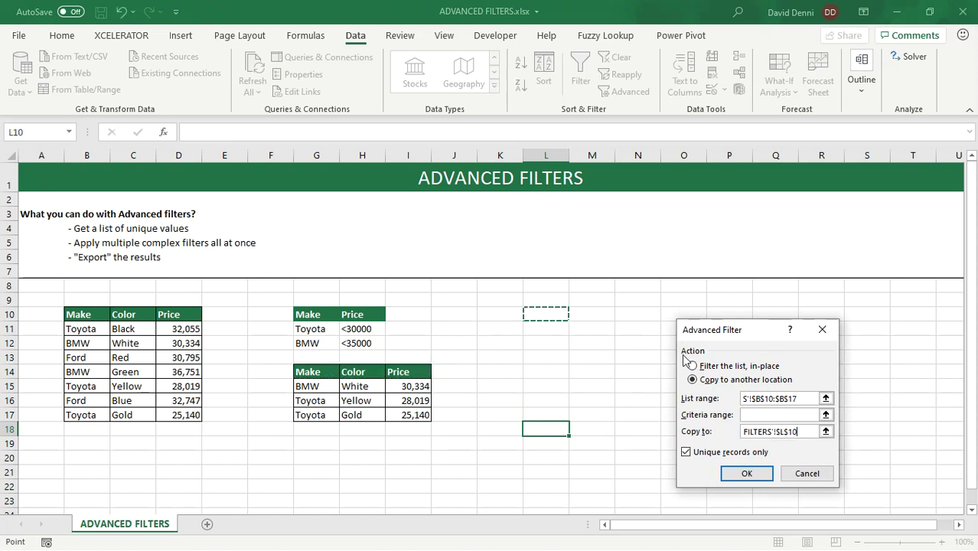
left_click(744, 473)
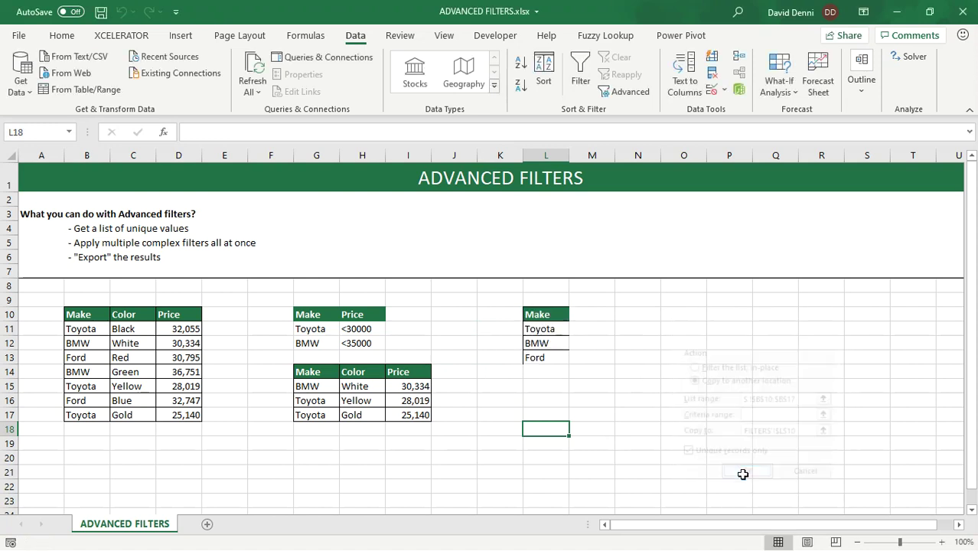
left_click(694, 409)
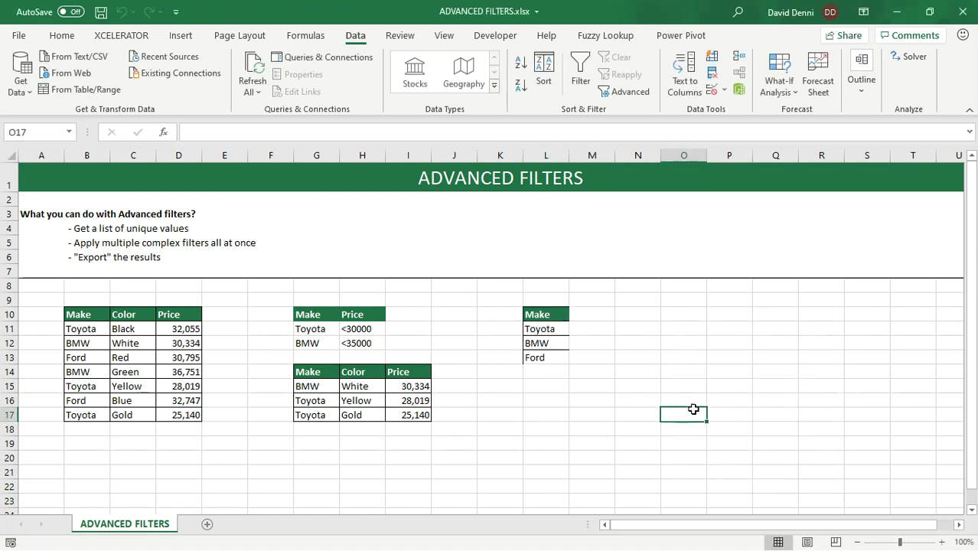